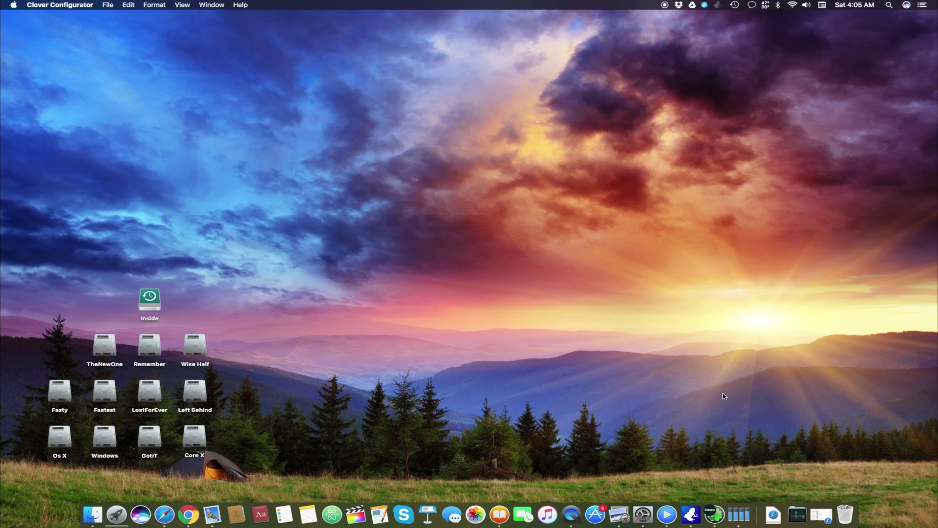
Check for Clover updates in the preference pane, finding r3974 available over installed r3961
click(159, 505)
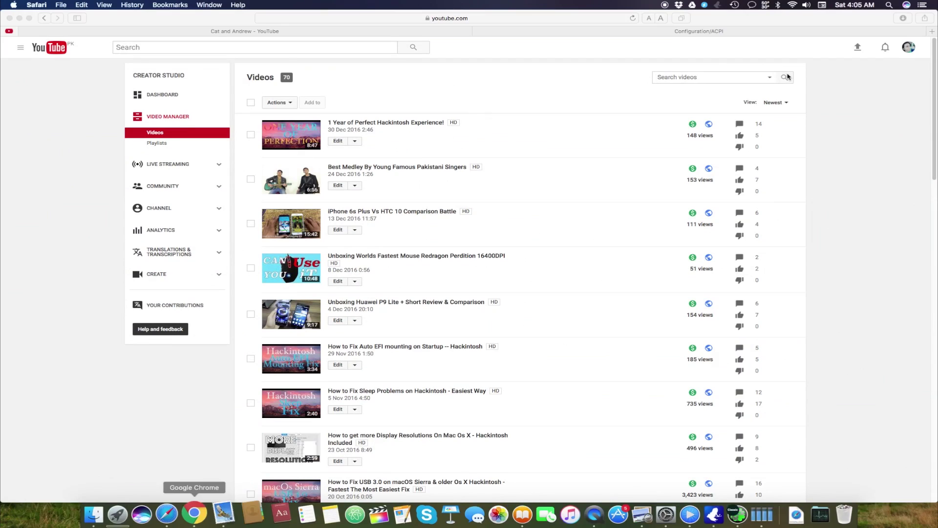
click(906, 5)
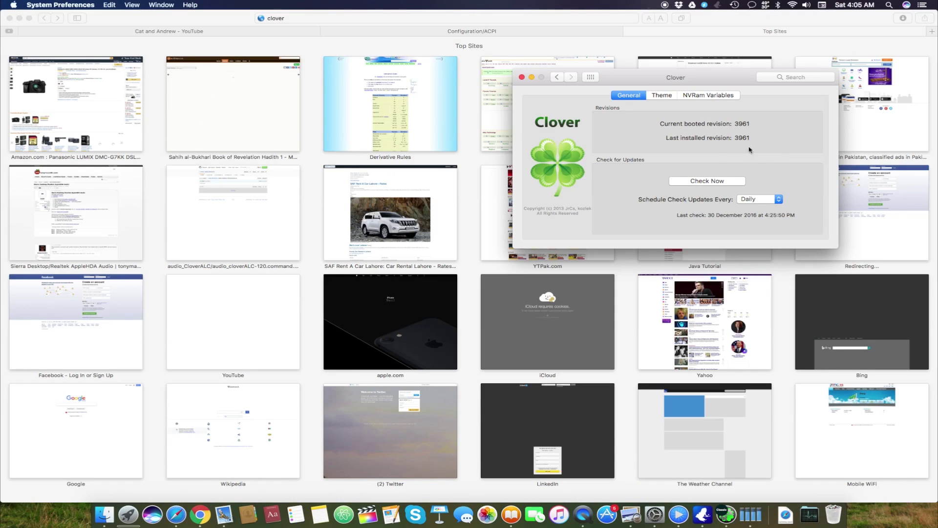
click(724, 182)
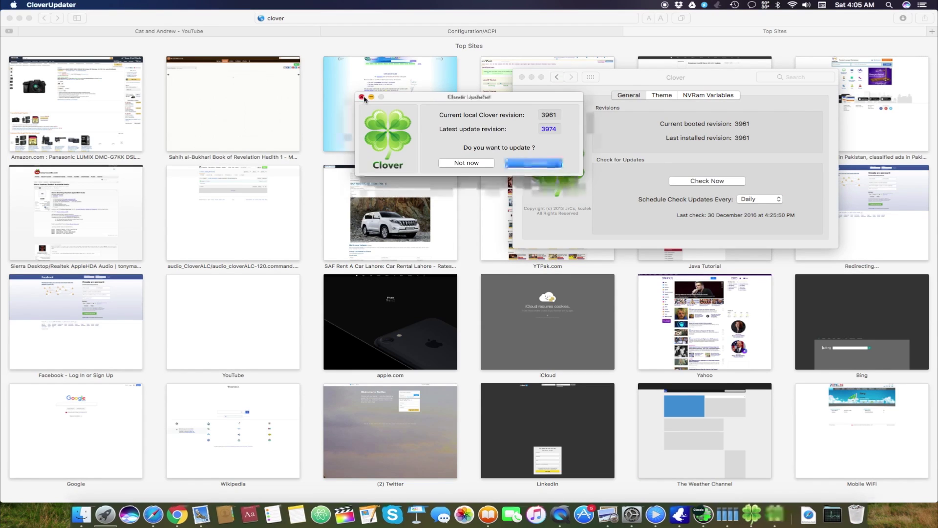
Dismiss the update prompt and download the Clover r3974 package found by searching 'clover 3974'
click(362, 97)
click(450, 26)
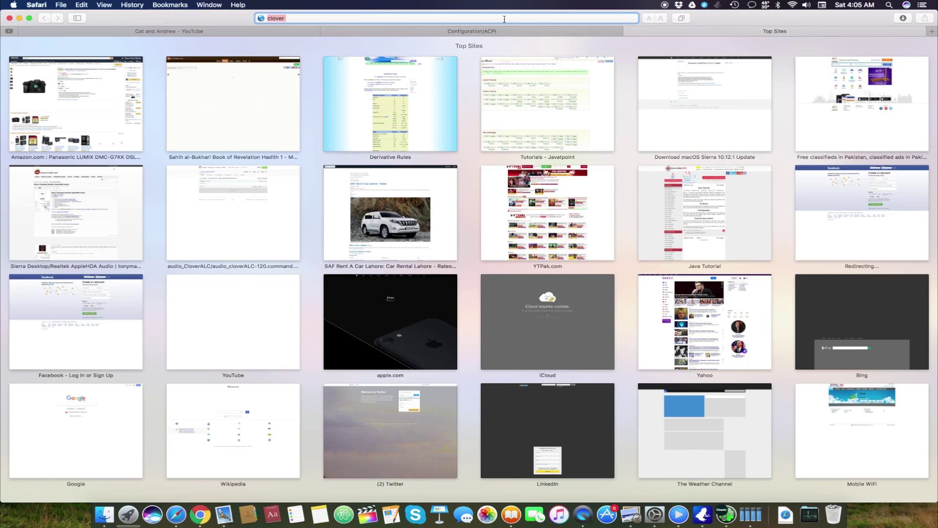
text(clover 3974)
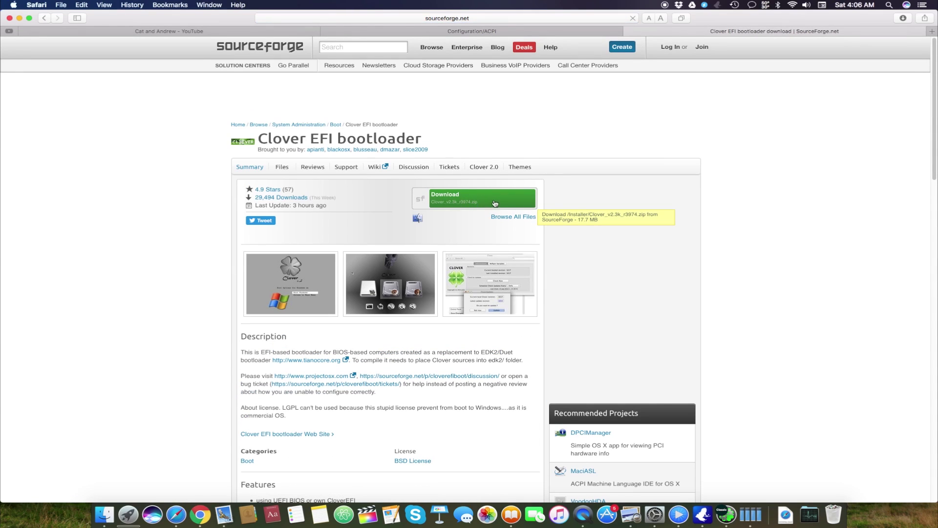
click(452, 211)
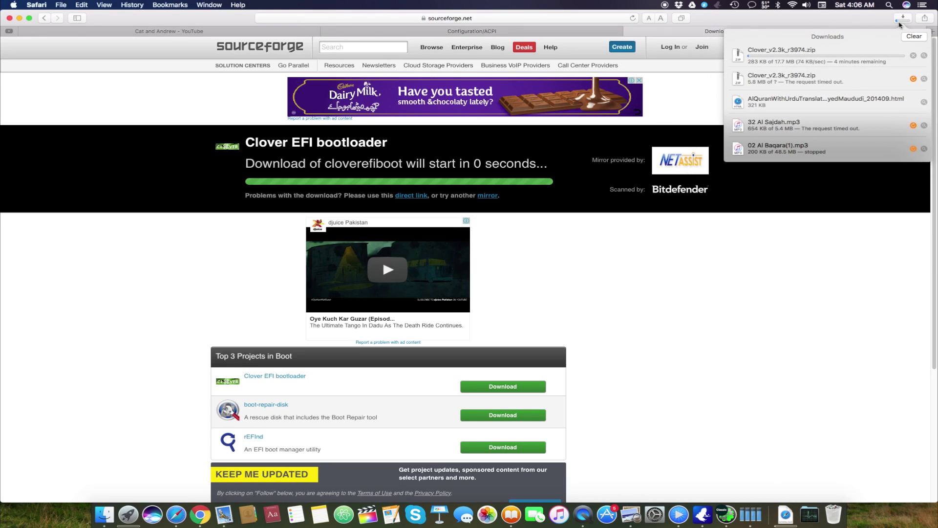
Reveal the downloaded Clover_v2 folder in Finder and open the r3974 installer package
key(super+w)
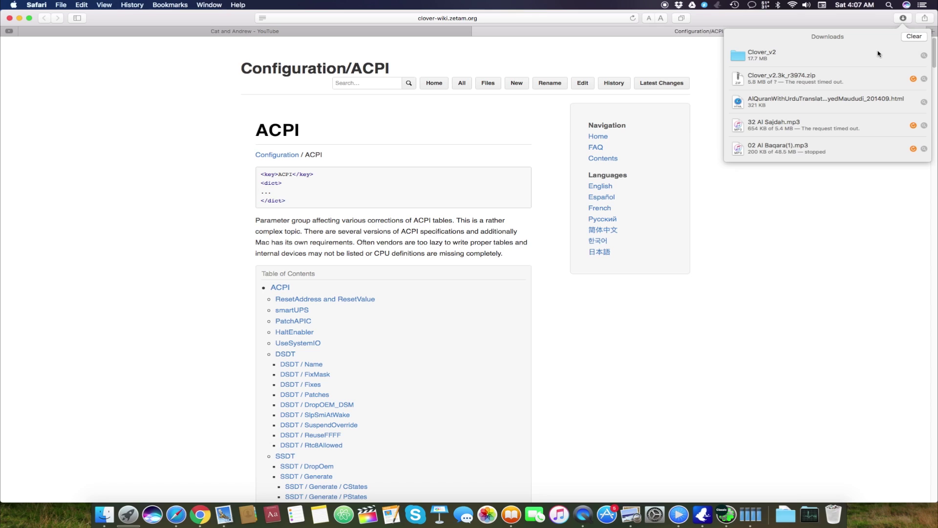
click(924, 57)
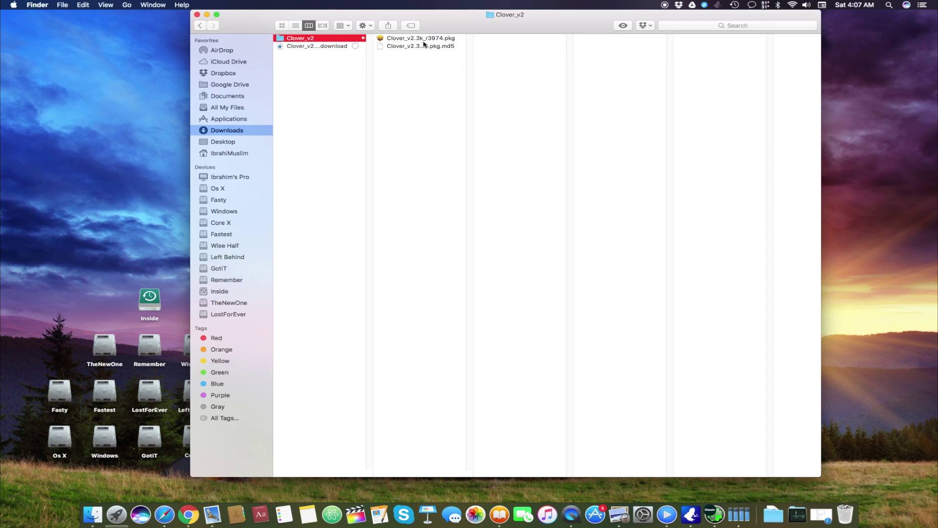
double_click(423, 41)
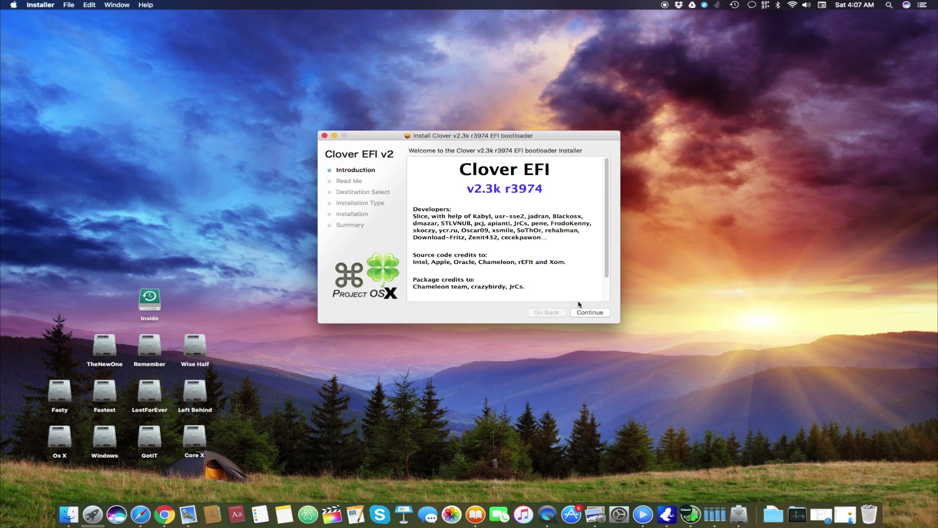
Advance the Clover v2.3k r3974 installer to the Customize package list and inspect the Preference Pane option
click(589, 311)
click(594, 311)
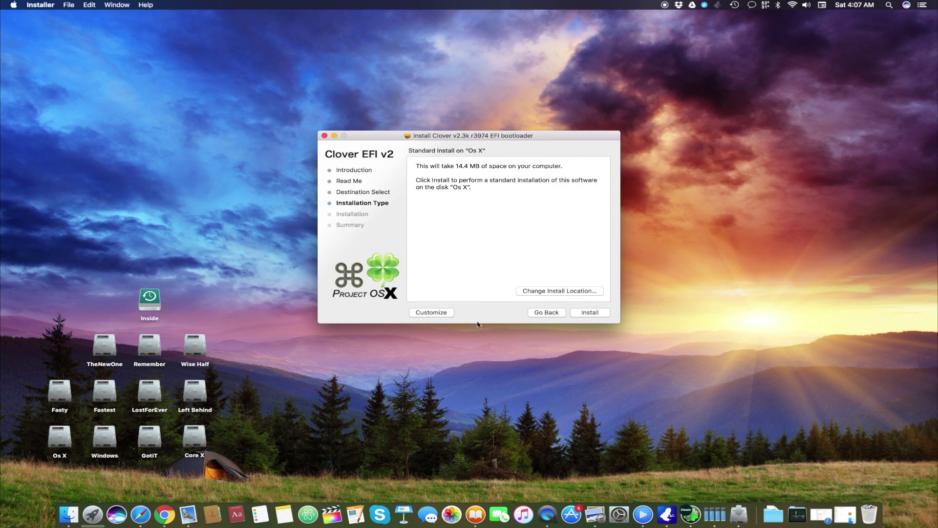
click(439, 315)
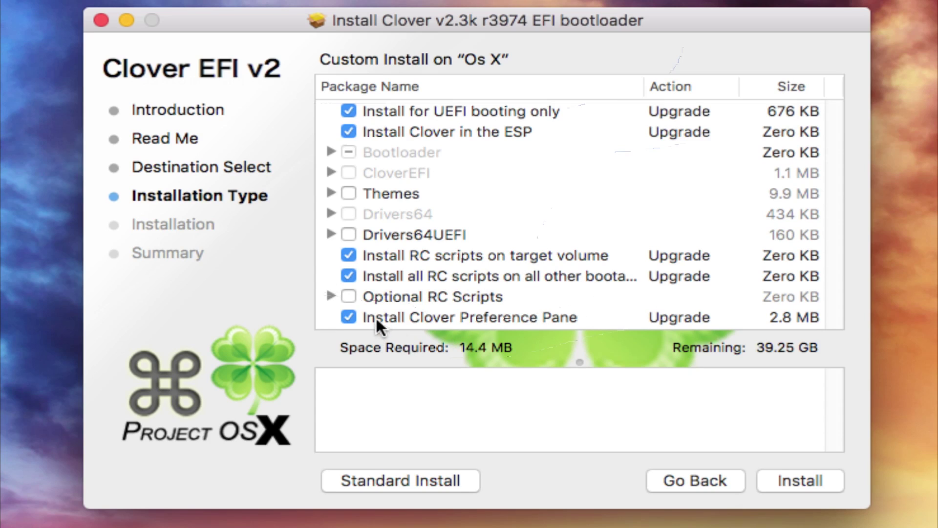
click(583, 317)
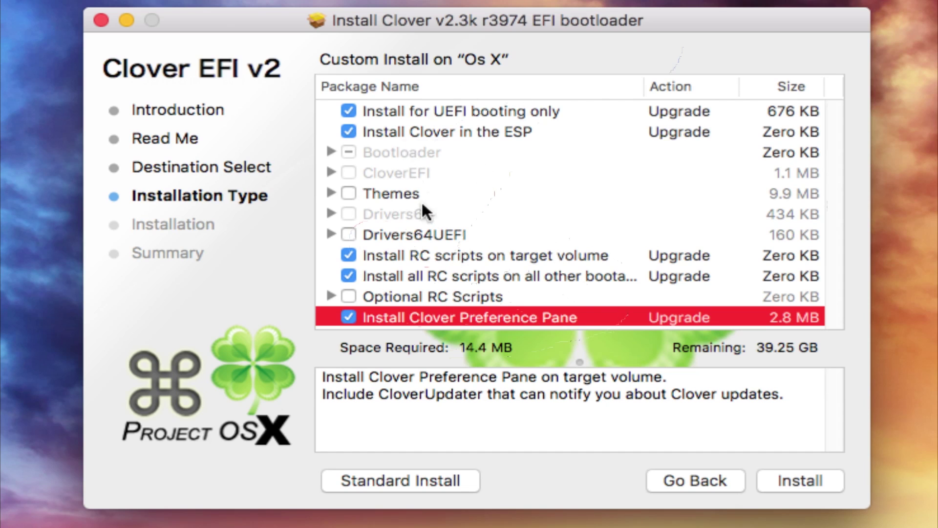
Install Clover r3974 on Os X with the admin password, then close the finished installer
click(799, 479)
text(****)
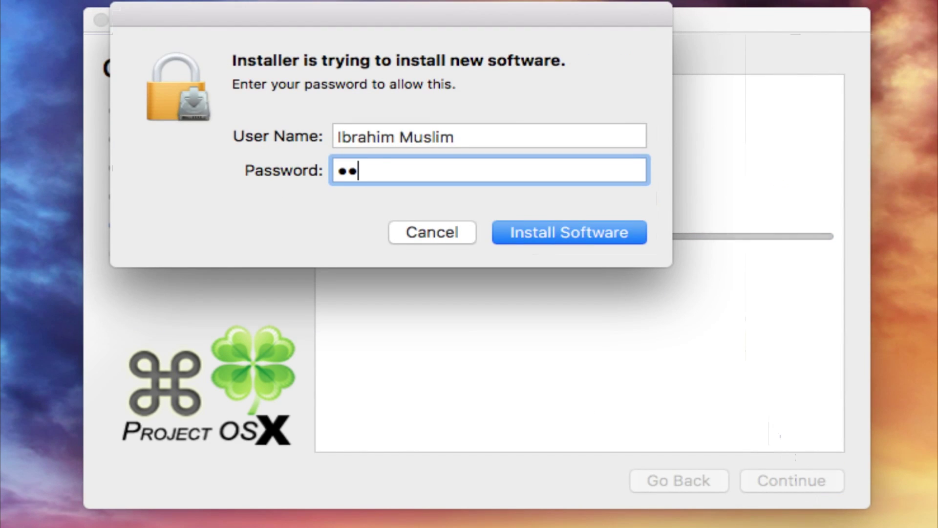
key(Return)
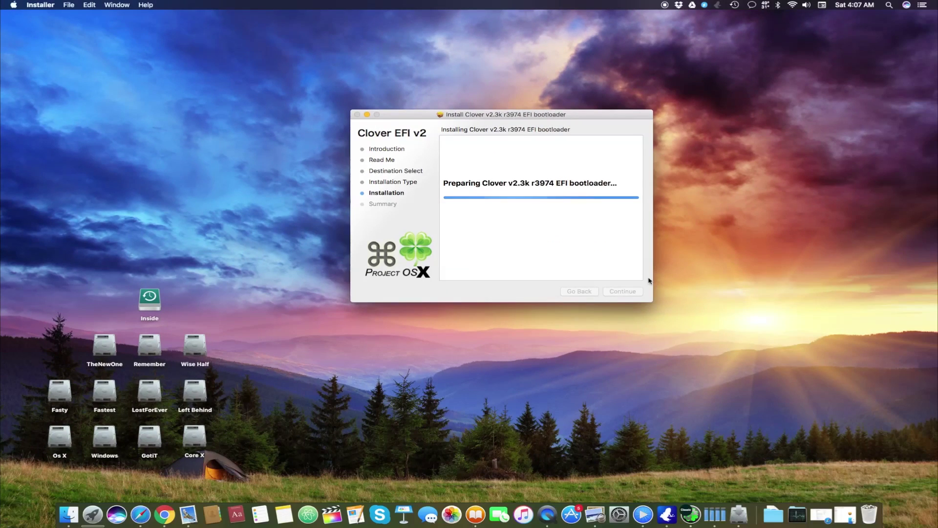
drag(870, 164, 738, 191)
drag(698, 217, 699, 215)
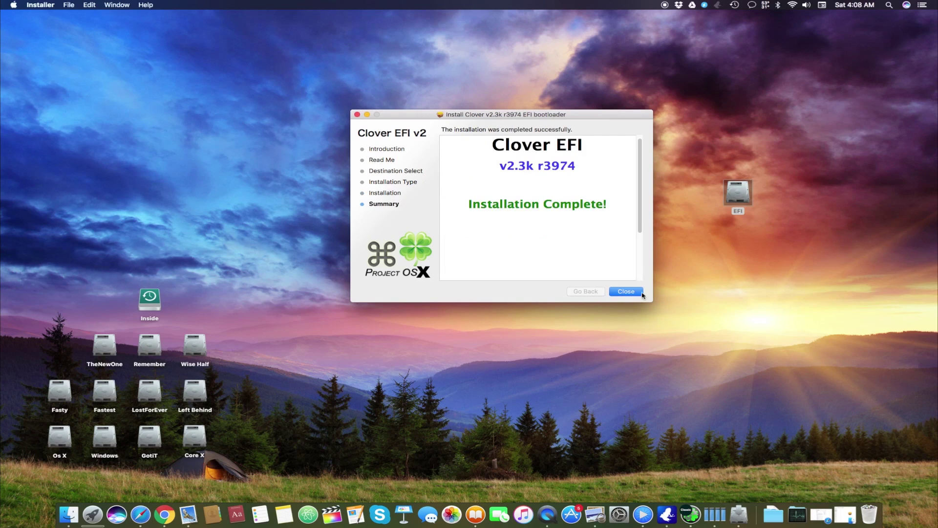
click(631, 292)
Keep the installer package, preview the EFI volume, then search Spotlight for 'clover'
click(506, 174)
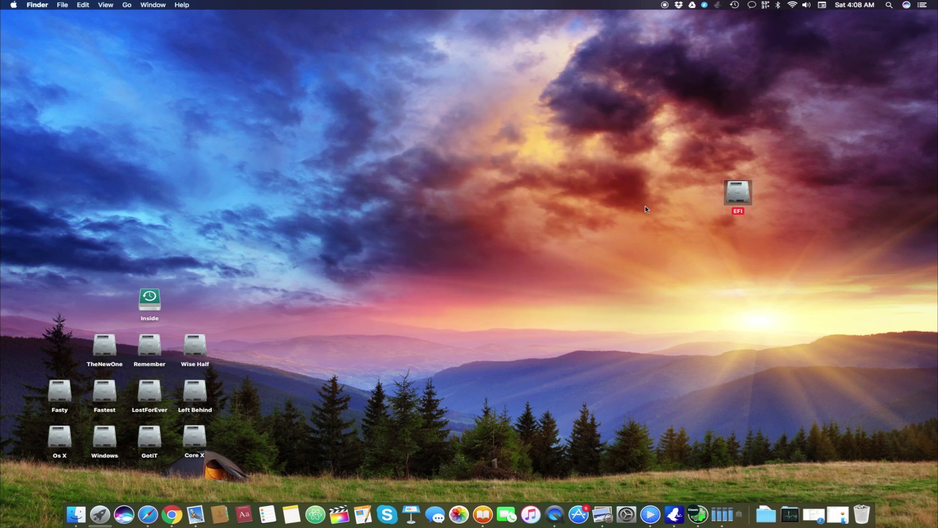
key(alt+space)
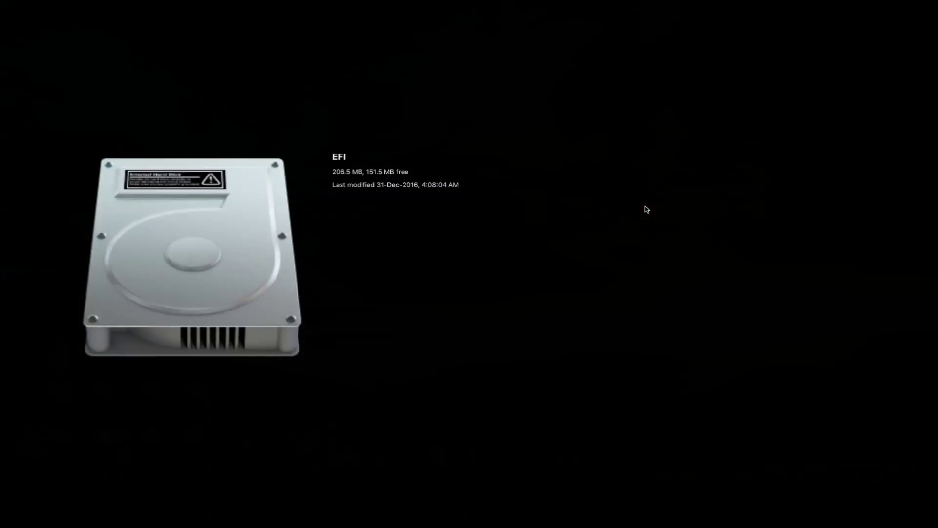
key(Escape)
key(super+space)
text(clover)
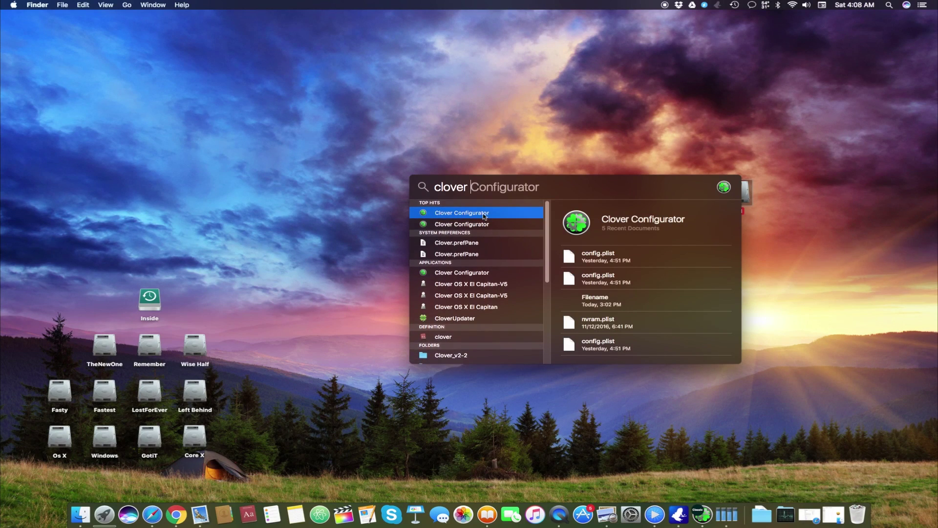
Launch Clover Configurator from Spotlight and eject the EFI volume from its desktop icon
click(484, 213)
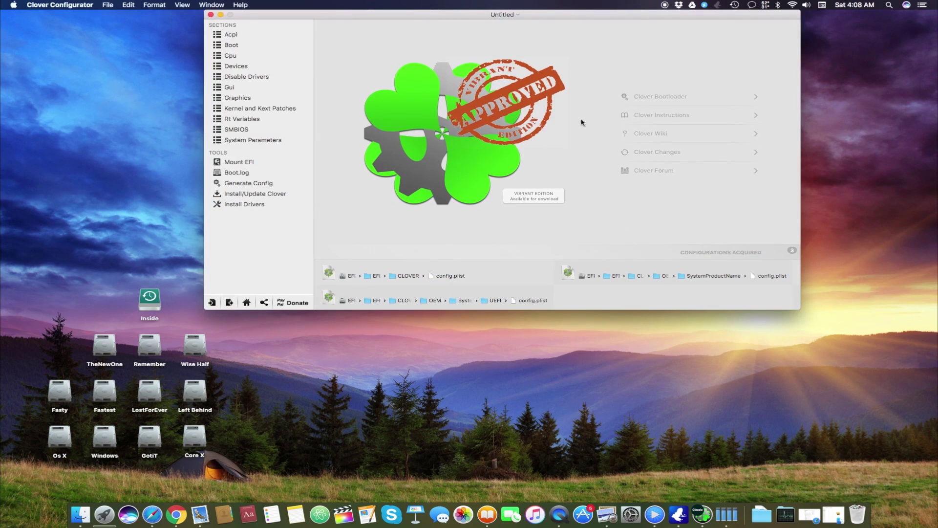
drag(621, 30, 553, 102)
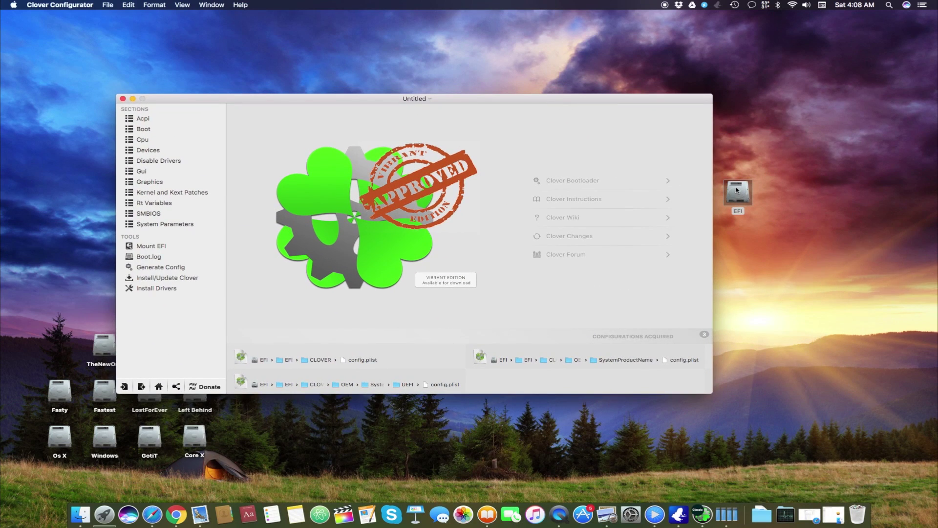
right_click(737, 190)
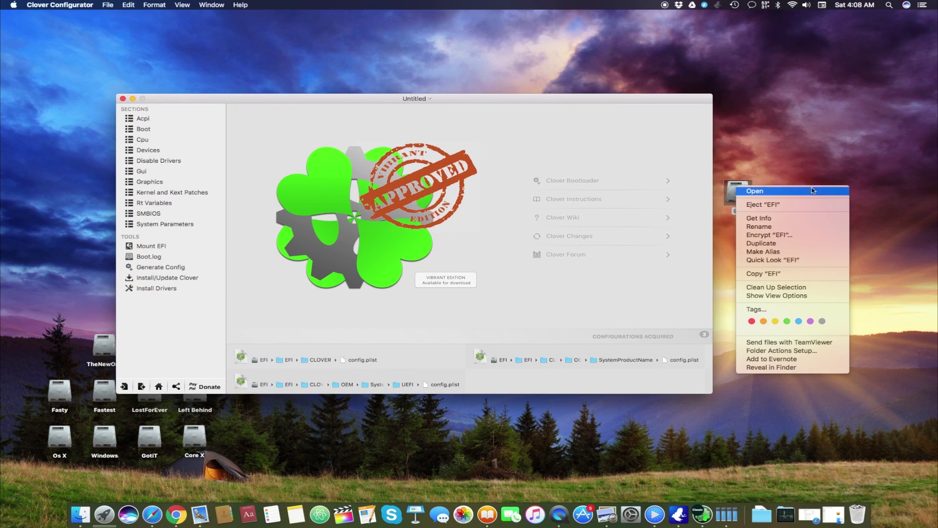
click(820, 217)
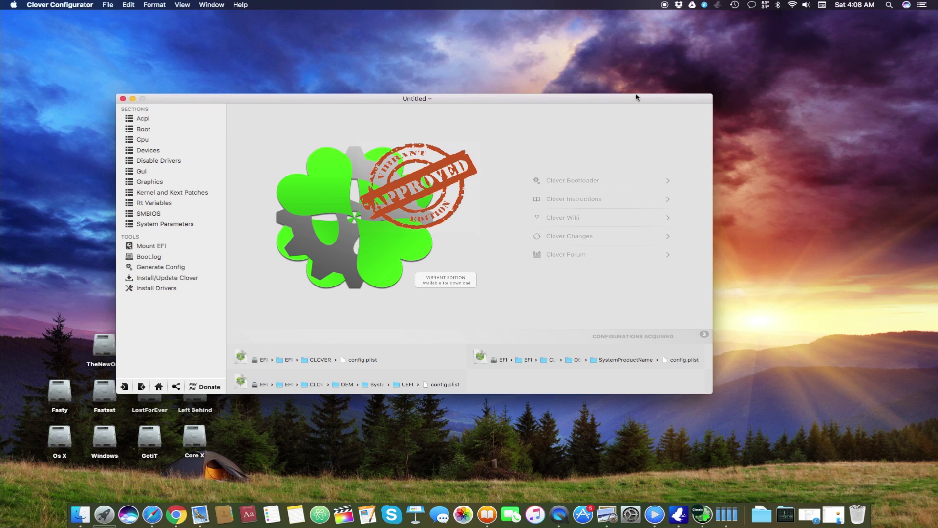
drag(643, 99, 834, 68)
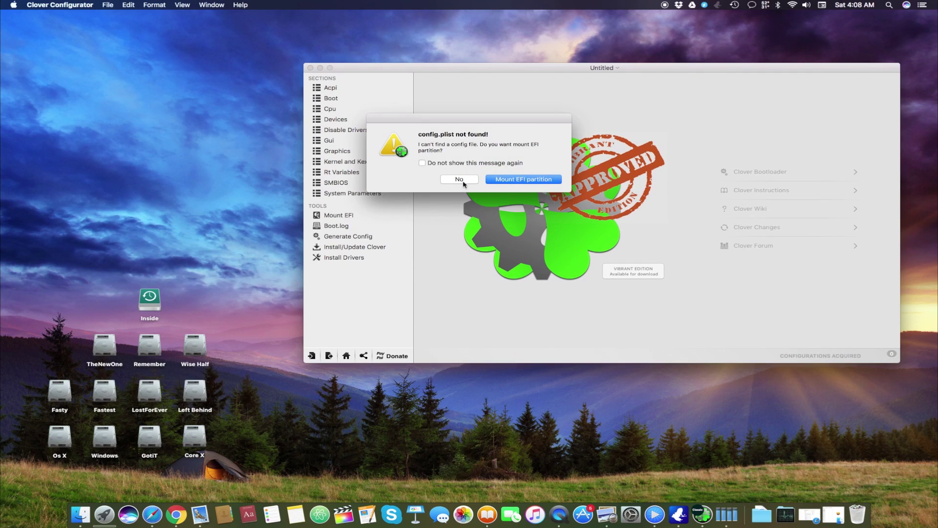
Decline the alert, mount the disk0s1 EFI partition with the admin password, and return Home
click(461, 180)
click(349, 216)
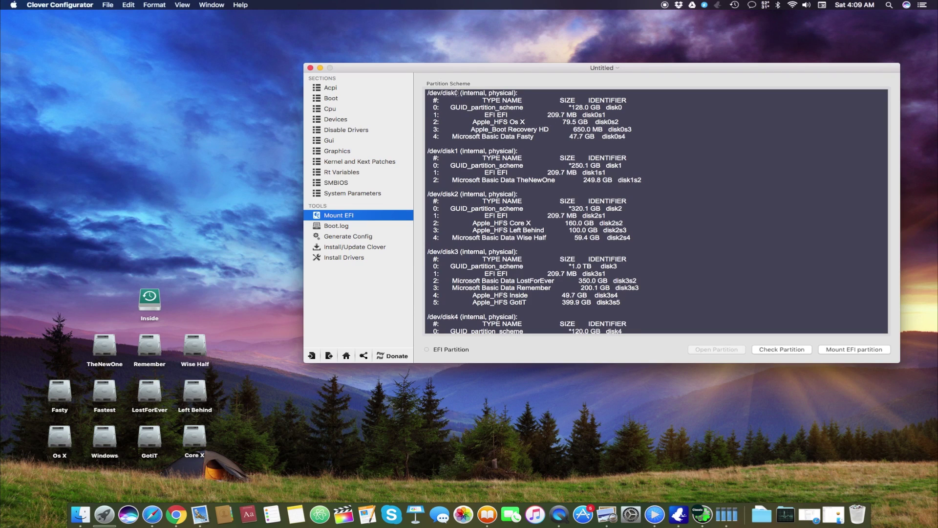
double_click(456, 92)
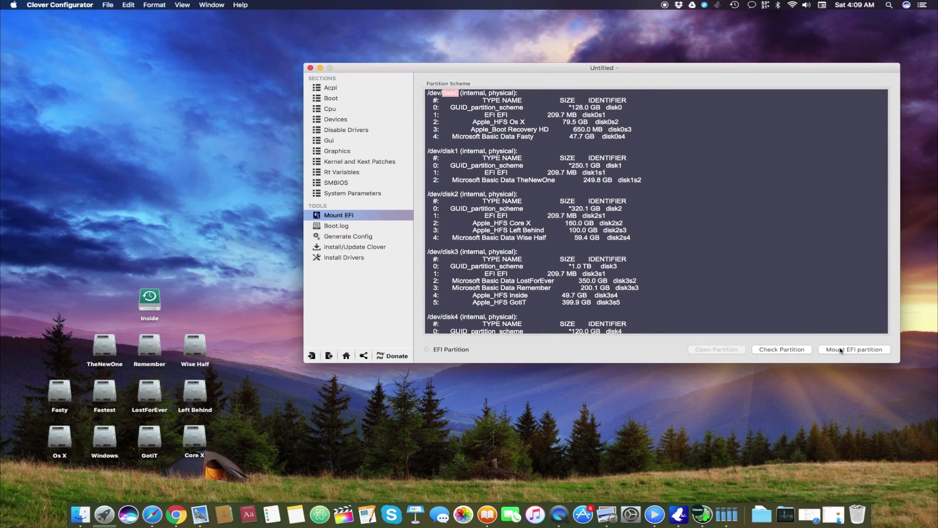
click(841, 350)
click(421, 161)
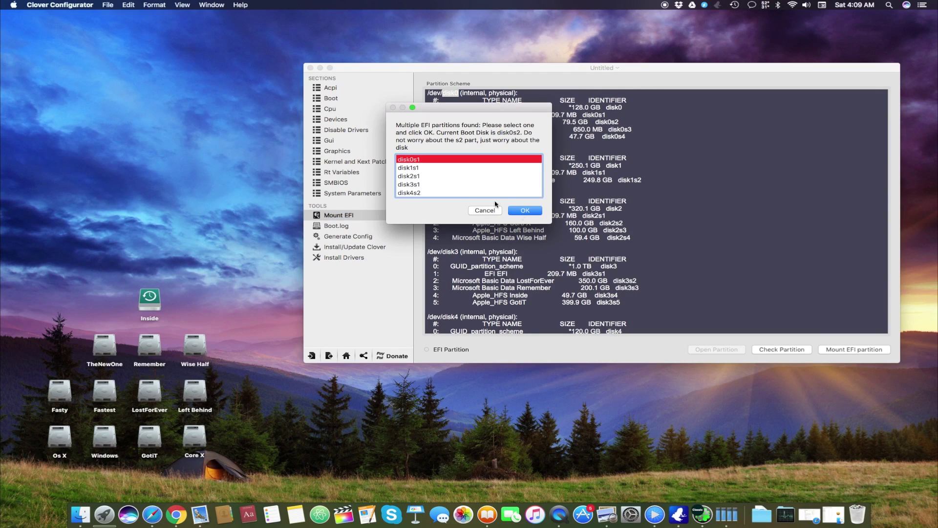
click(538, 213)
text(••)
key(Return)
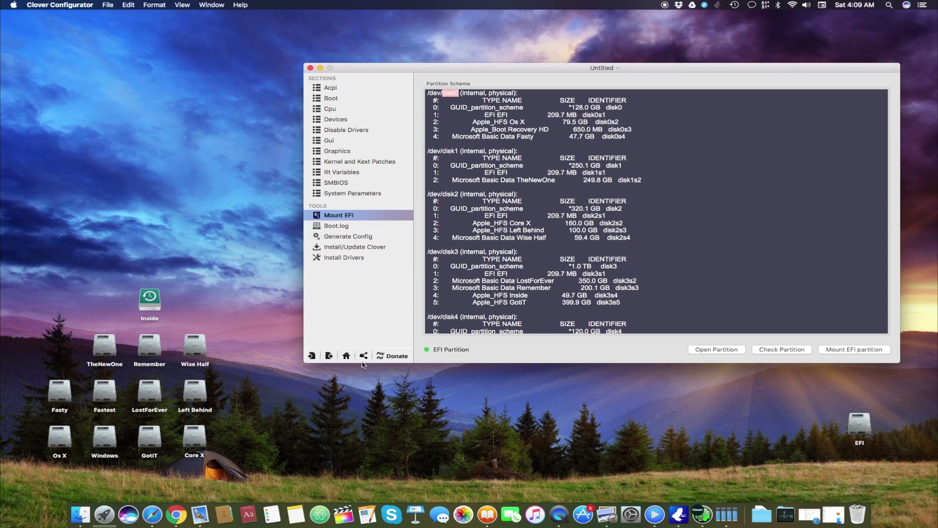
click(341, 358)
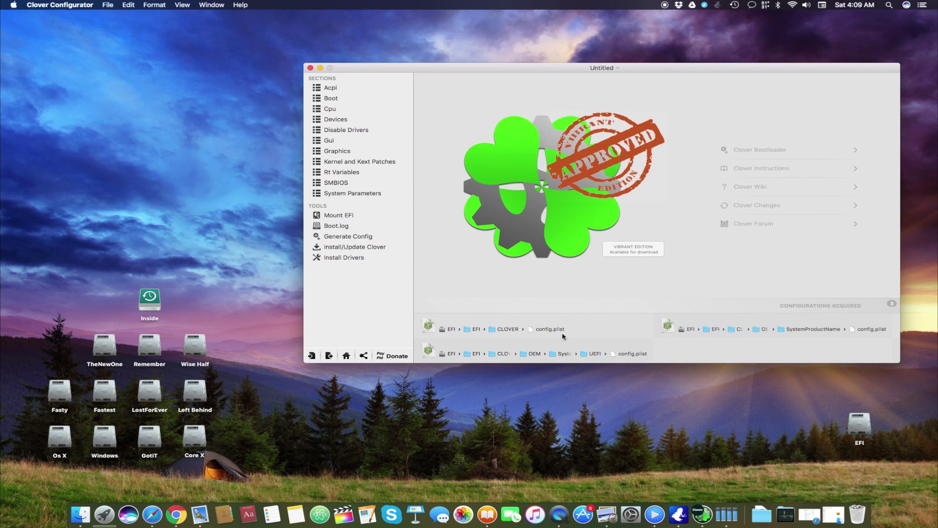
Open the EFI/CLOVER config.plist, check SSDT Min Multiplier 8 and Max Multiplier 37, then go to Boot
click(564, 353)
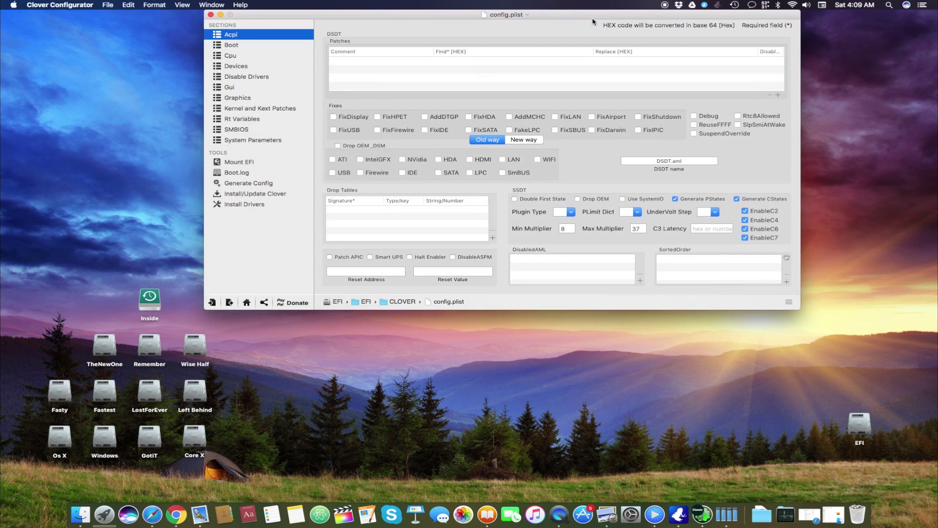
drag(592, 15, 659, 81)
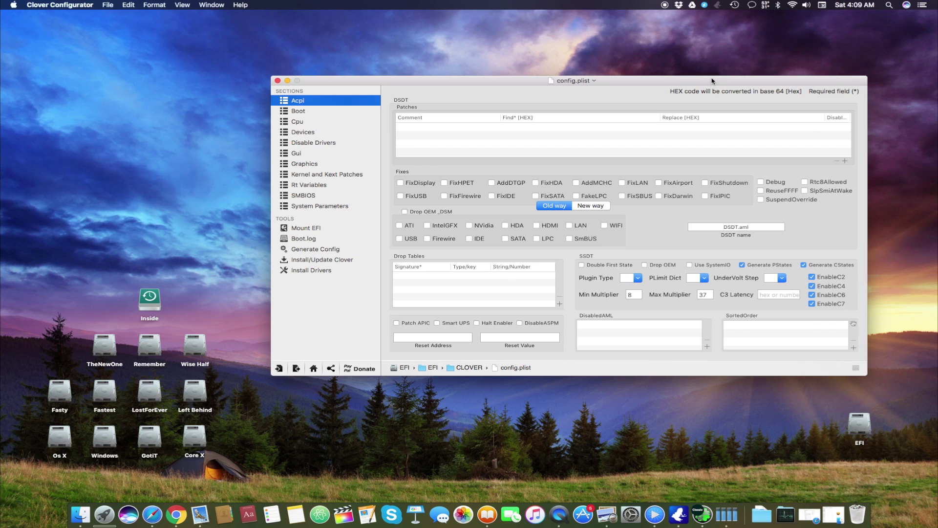
drag(711, 80, 692, 58)
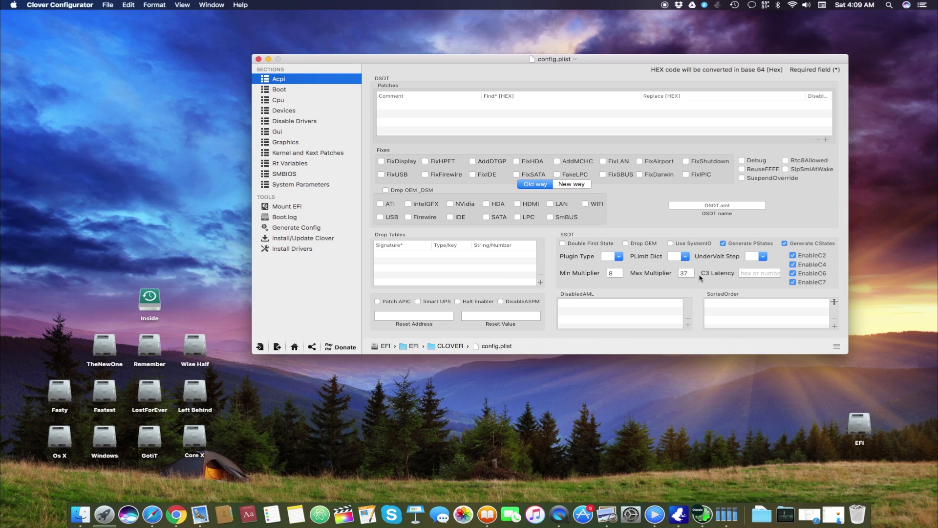
click(618, 272)
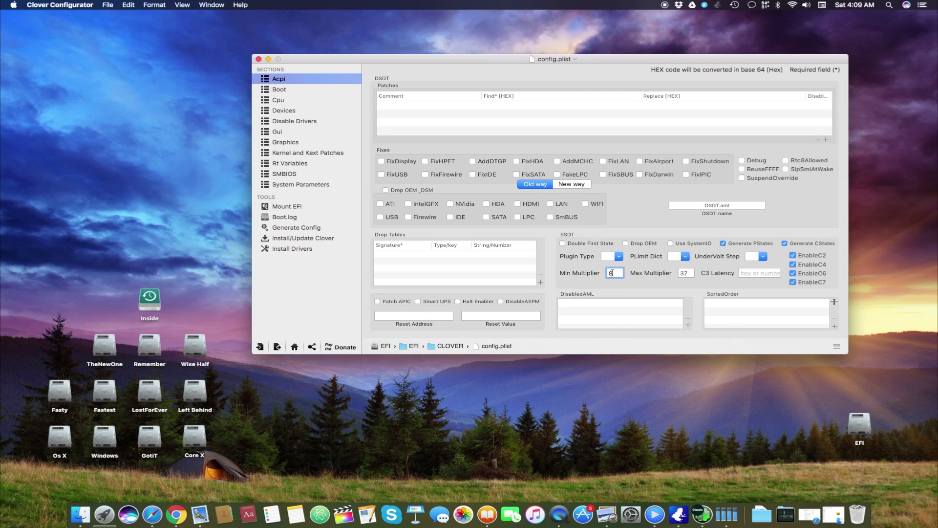
drag(618, 272, 603, 272)
click(686, 273)
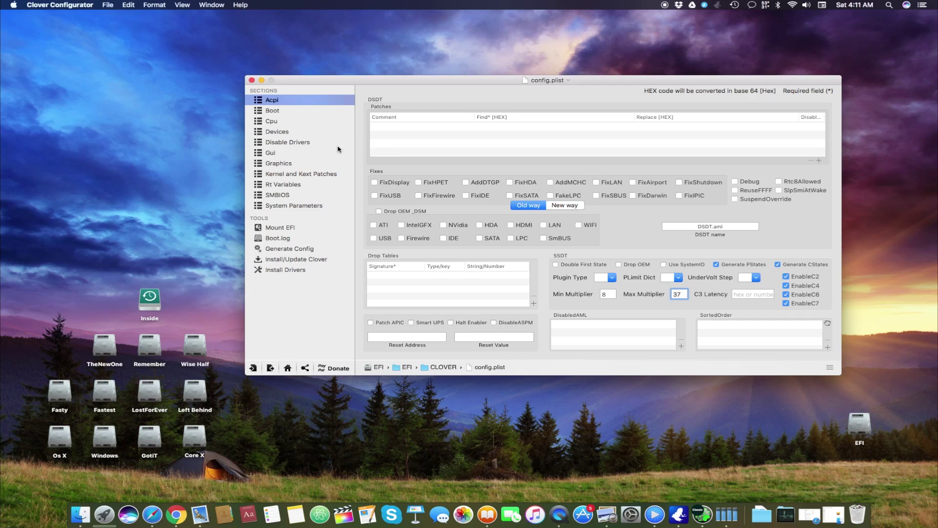
click(300, 111)
drag(426, 83, 455, 104)
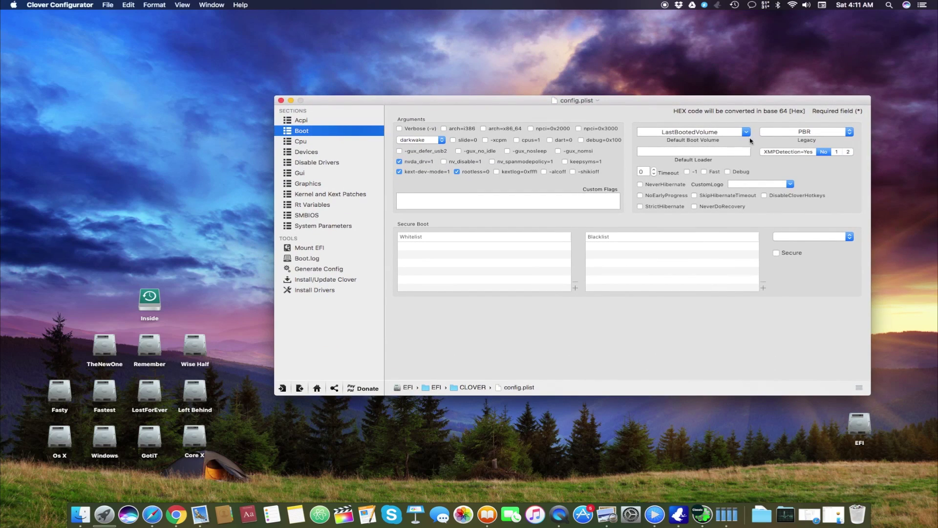
mouse_move(783, 101)
mouse_down()
mouse_move(760, 102)
mouse_move(770, 102)
mouse_up()
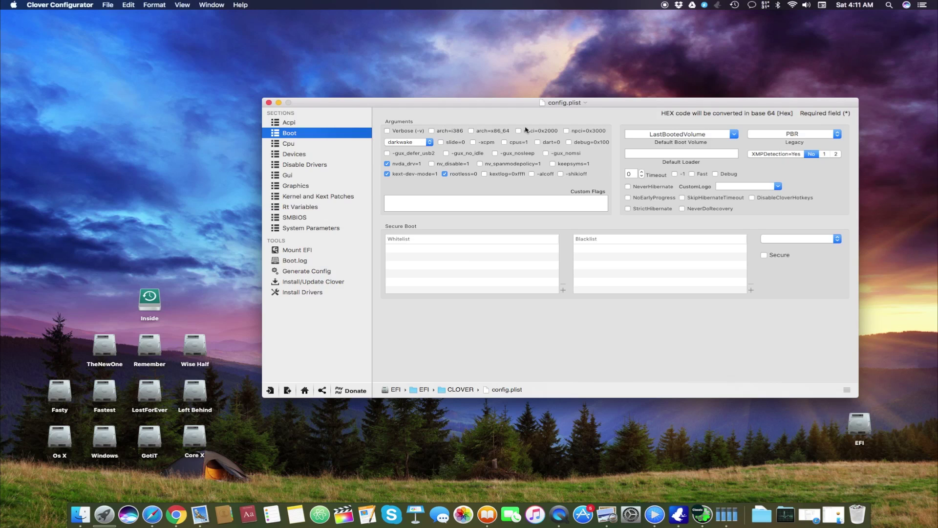
drag(656, 102, 687, 110)
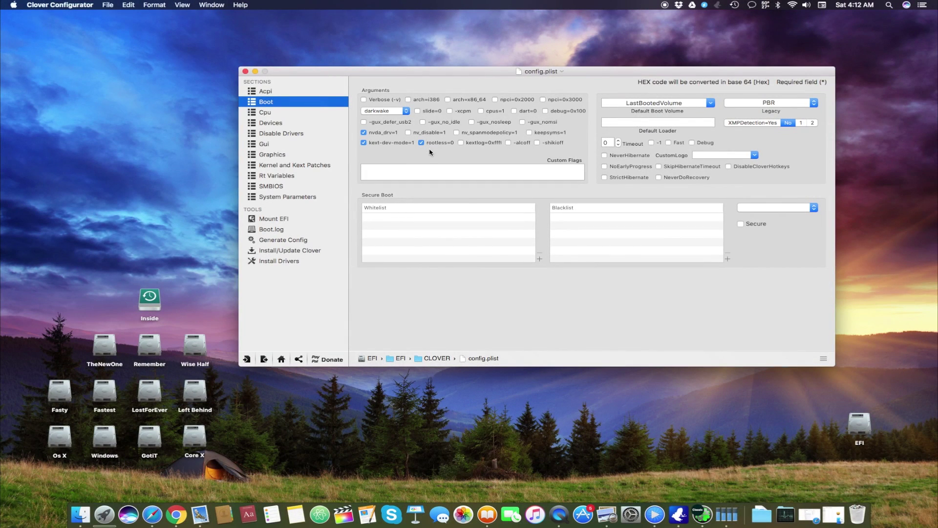
click(642, 491)
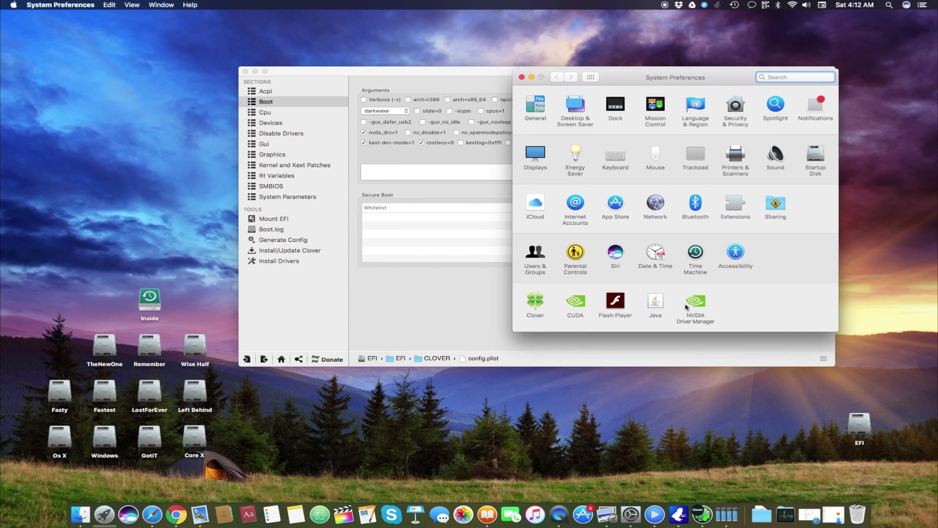
key(super+q)
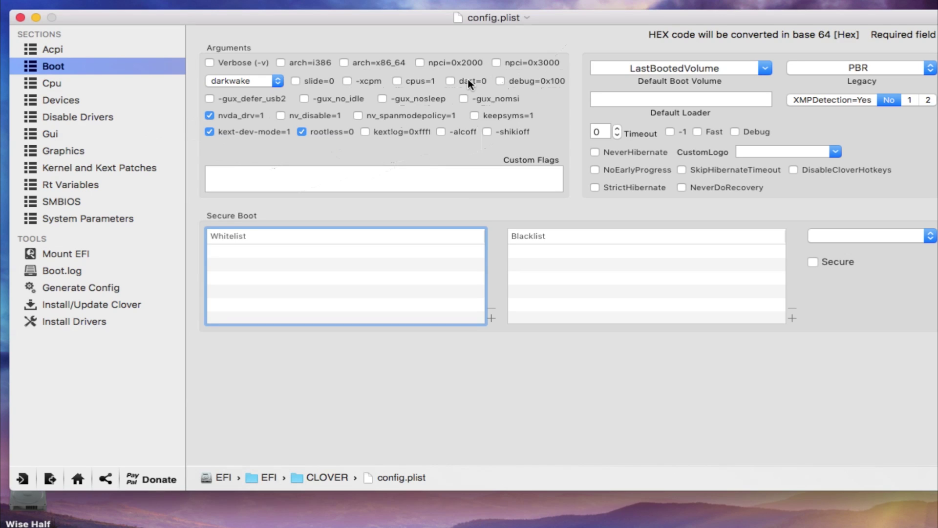
Reposition the config.plist window and start editing the Custom Flags boot argument
drag(530, 16, 504, 17)
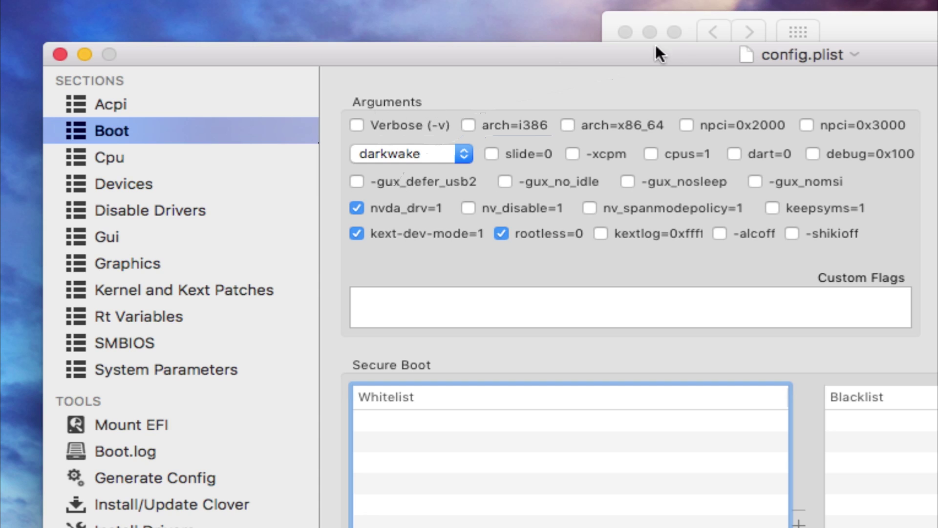
drag(699, 52, 604, 15)
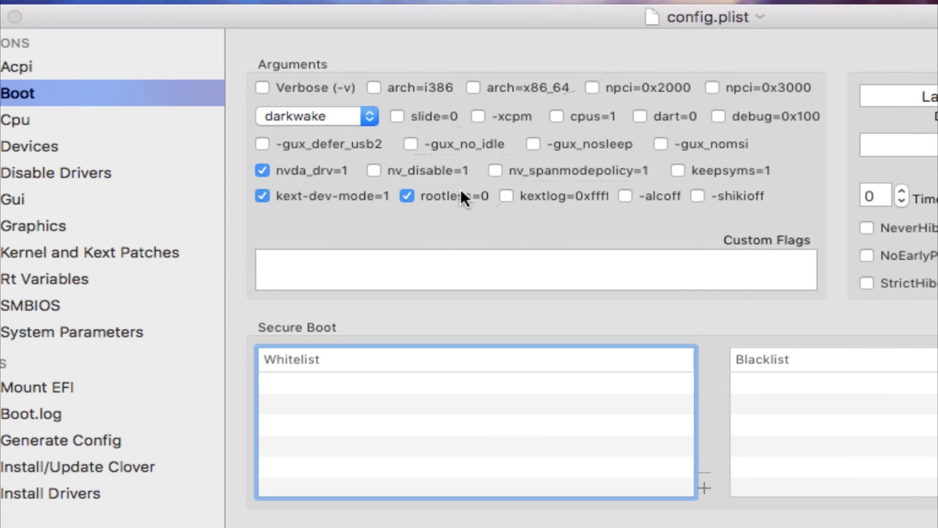
click(451, 264)
Type -x into Custom Flags, then select and delete it to leave the field empty
text(-)
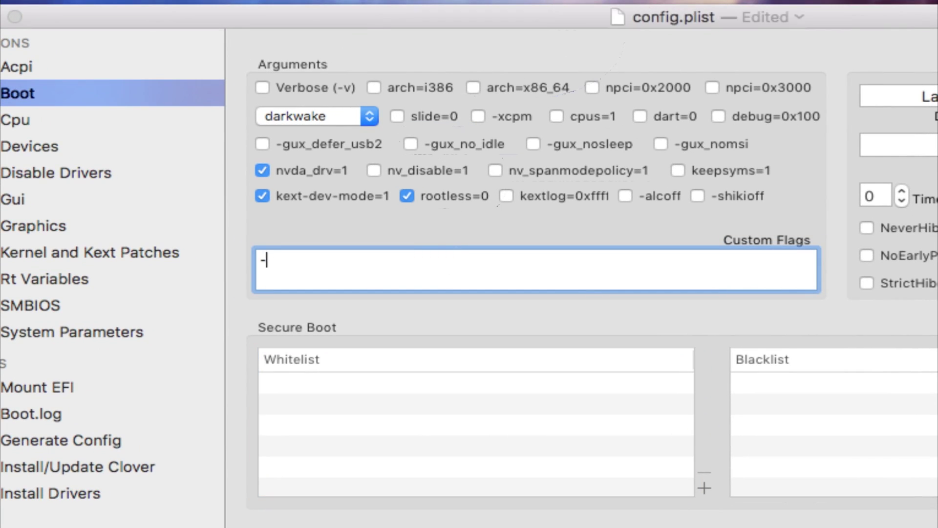
text(x)
drag(425, 256, 235, 253)
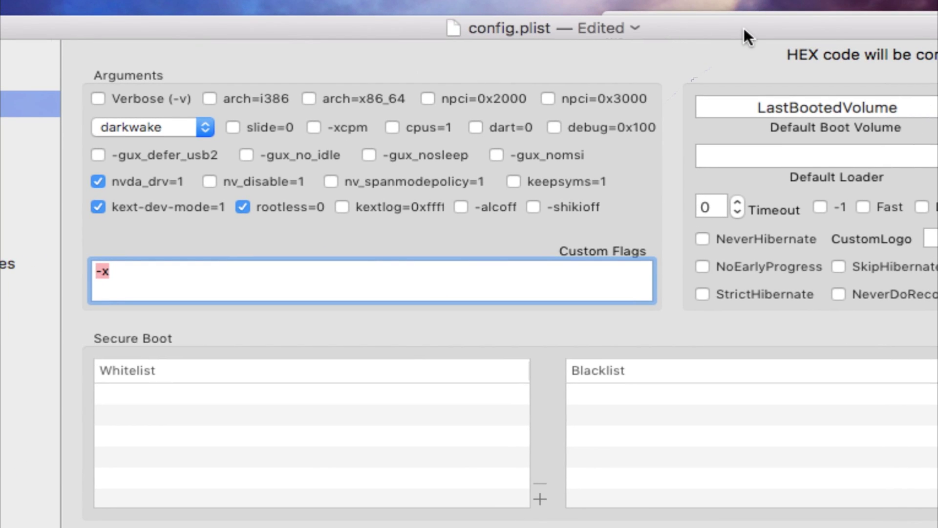
key(BackSpace)
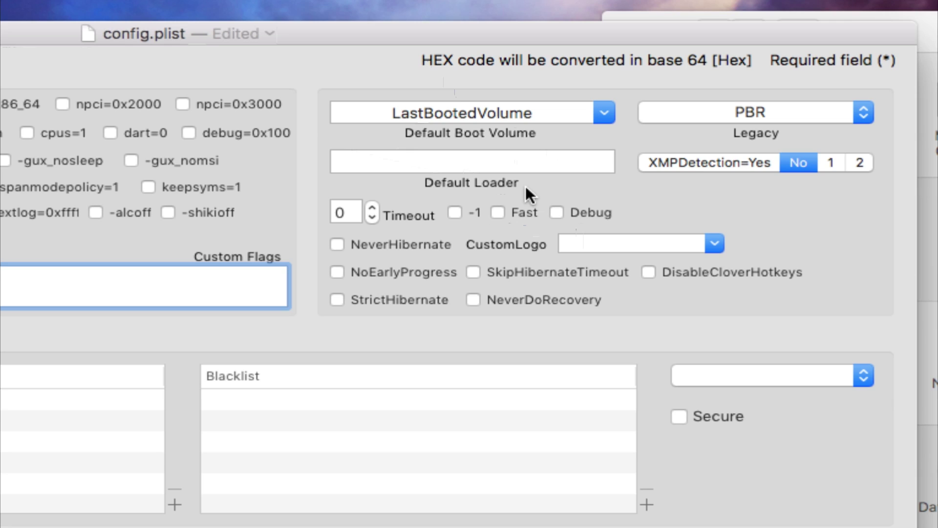
Set the Timeout to 3 seconds and erase the typed 'Mac Machintosh' Default Boot Volume name
double_click(349, 212)
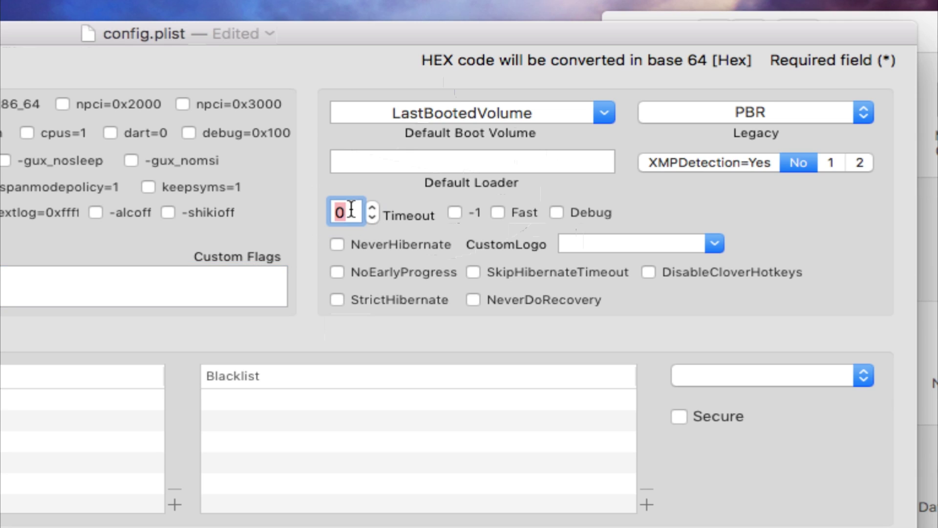
text(300)
click(551, 117)
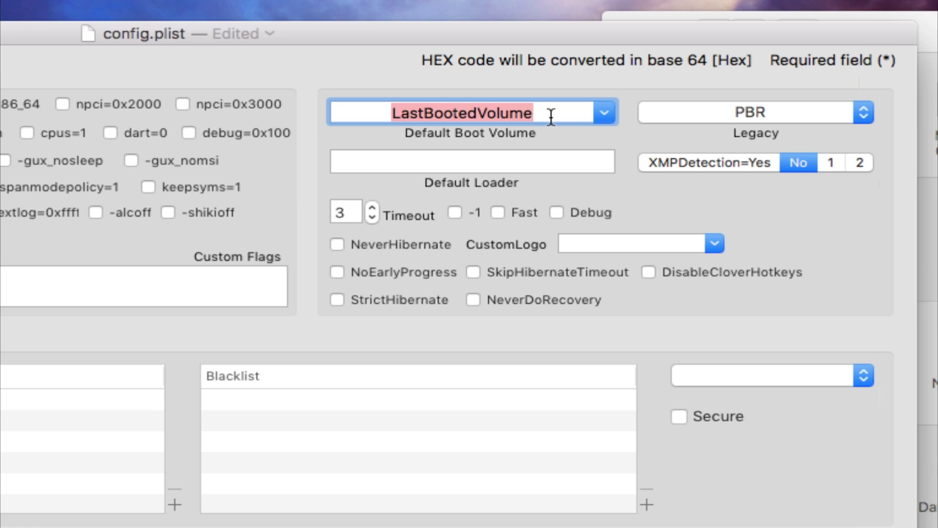
text(Mac)
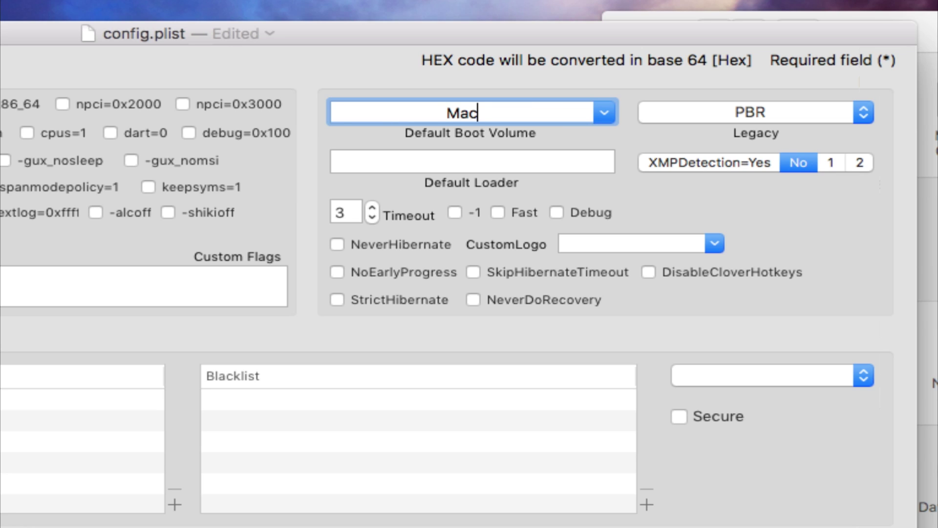
text( Machintosh)
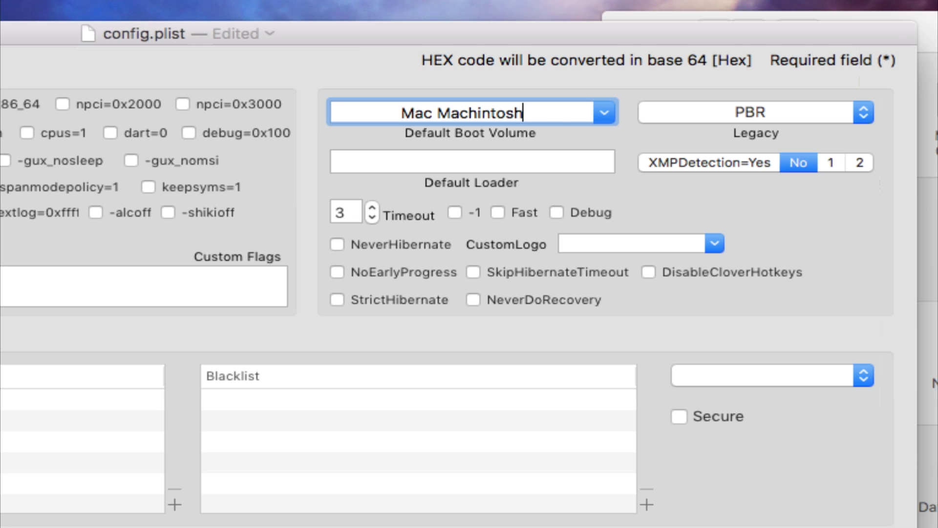
drag(553, 115, 434, 113)
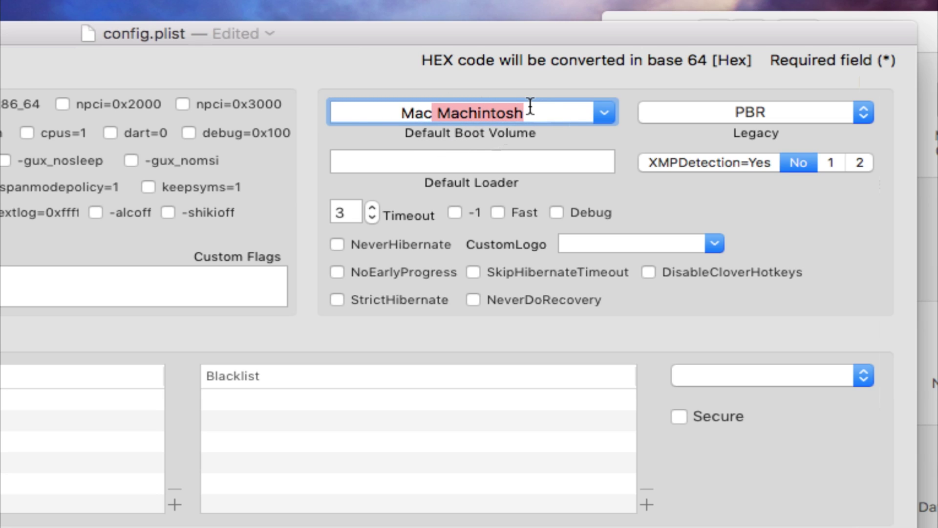
key(super+a)
key(BackSpace)
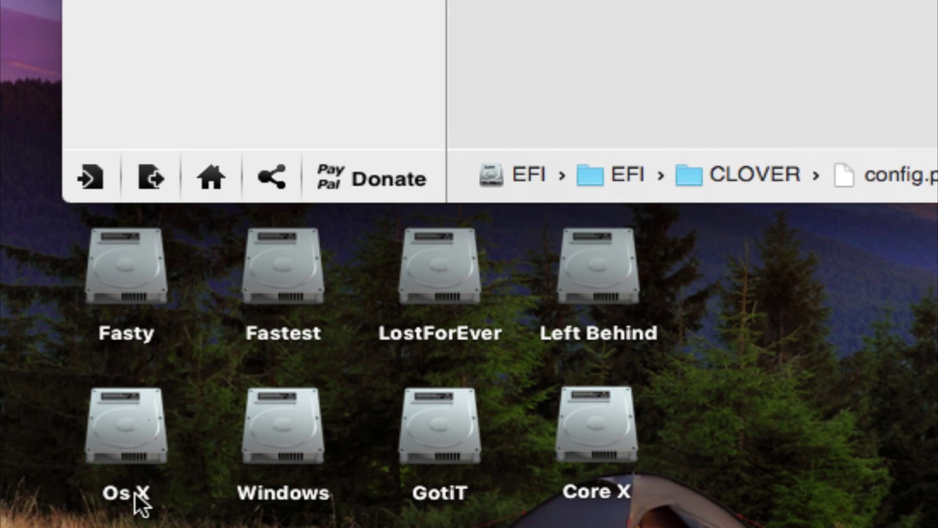
Check the Os X drive's exact name and enter 'Os X' as the Default Boot Volume
click(142, 437)
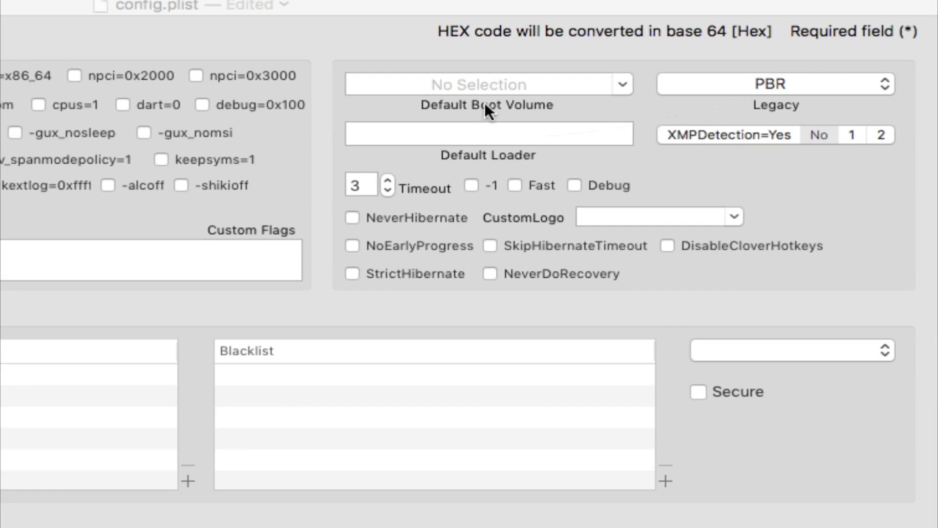
click(492, 84)
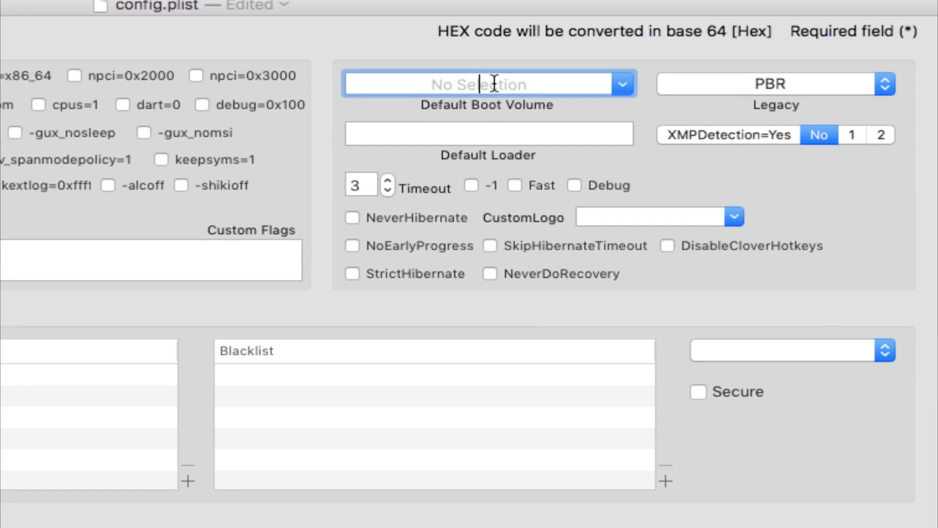
text(Os Xz)
key(BackSpace)
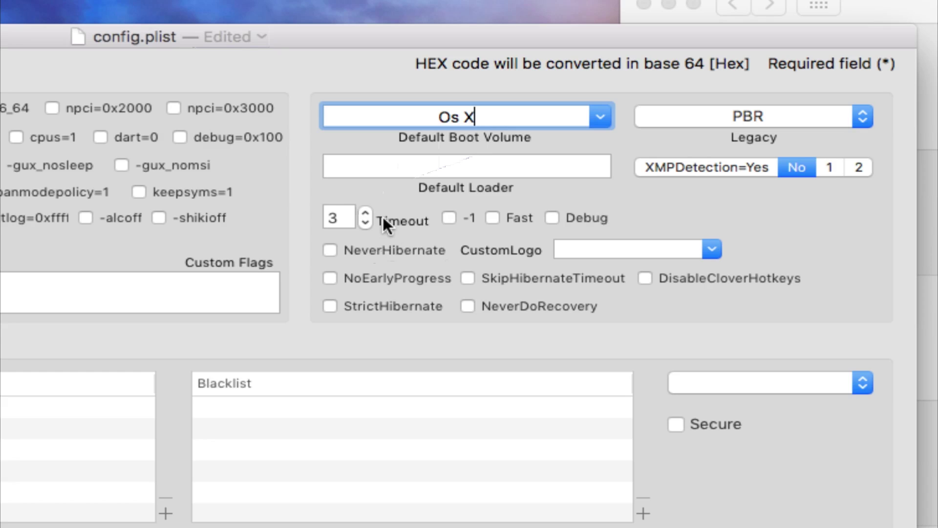
Replace the Timeout value 3 with 0 and toggle the -1 timeout option
click(346, 209)
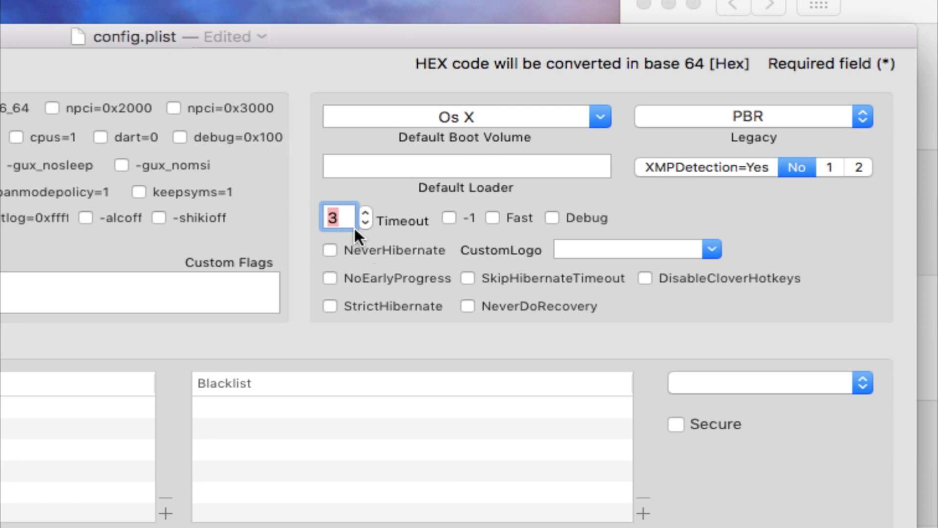
click(353, 211)
key(Left)
drag(347, 218, 324, 219)
text(0)
click(450, 218)
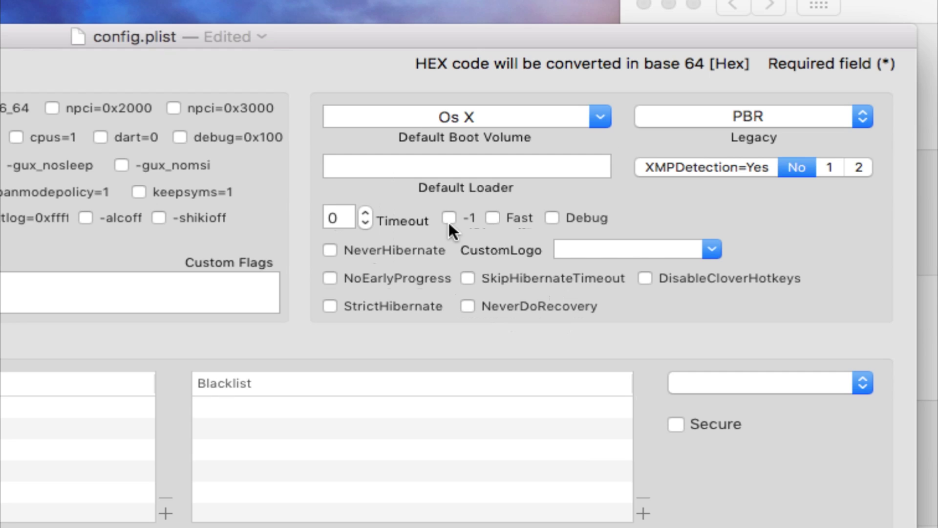
Leave the -1 option off, toggle Fast, and choose LastBootedVolume as Default Boot Volume
click(449, 218)
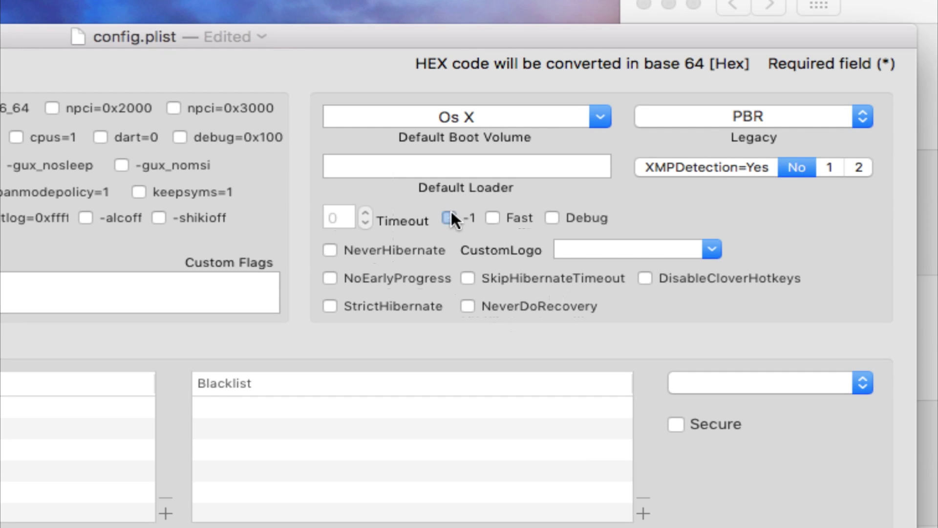
click(449, 218)
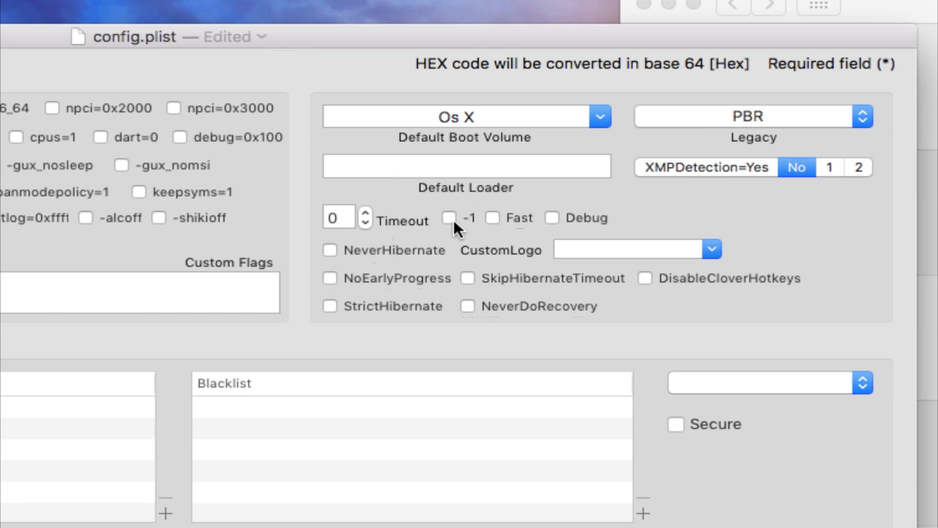
click(493, 217)
click(572, 122)
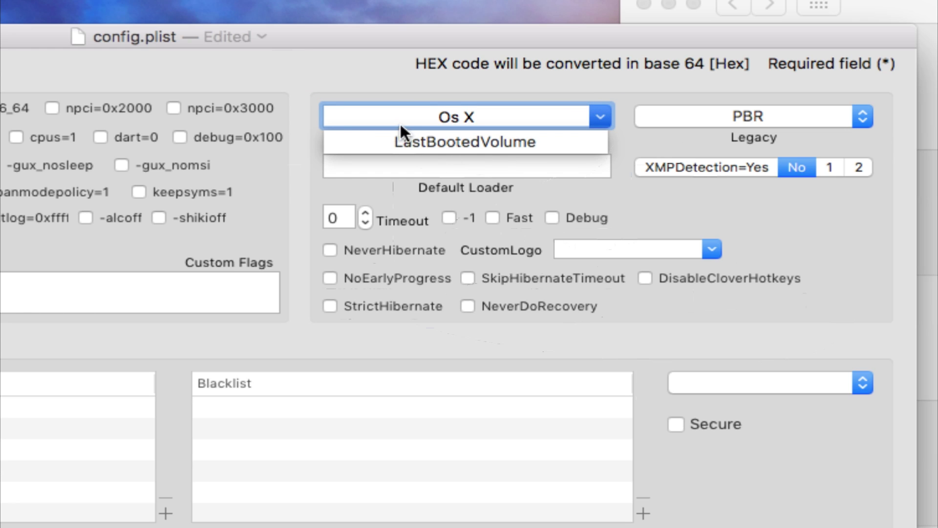
click(503, 144)
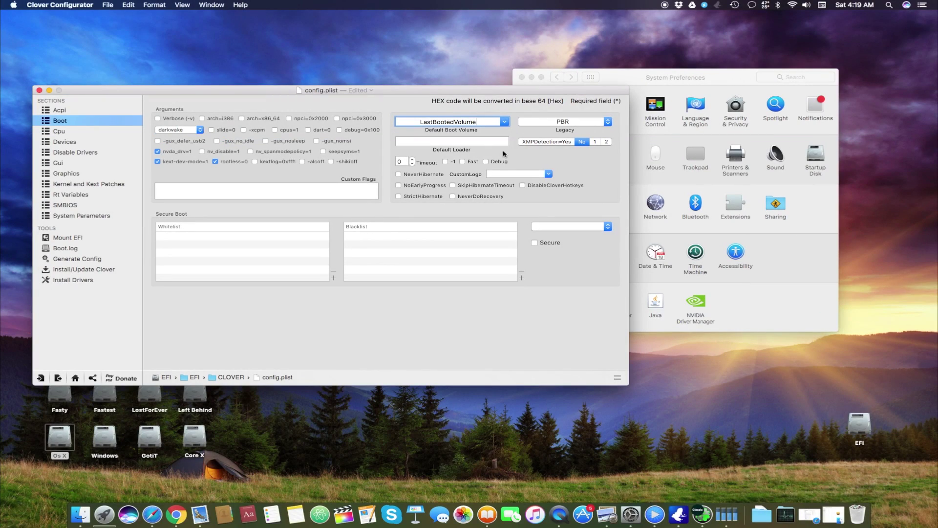
View the Os X and Windows choices in System Preferences' Startup Disk, then return to Show All
click(630, 514)
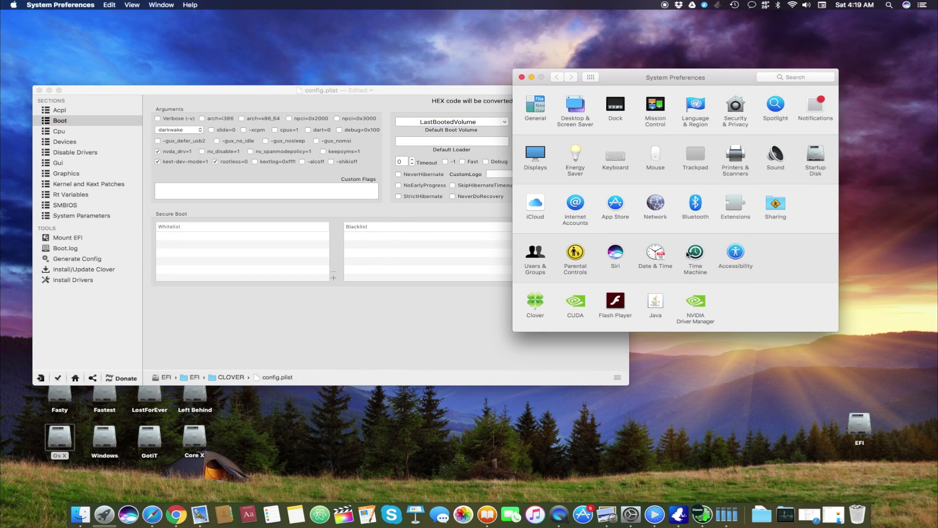
click(815, 154)
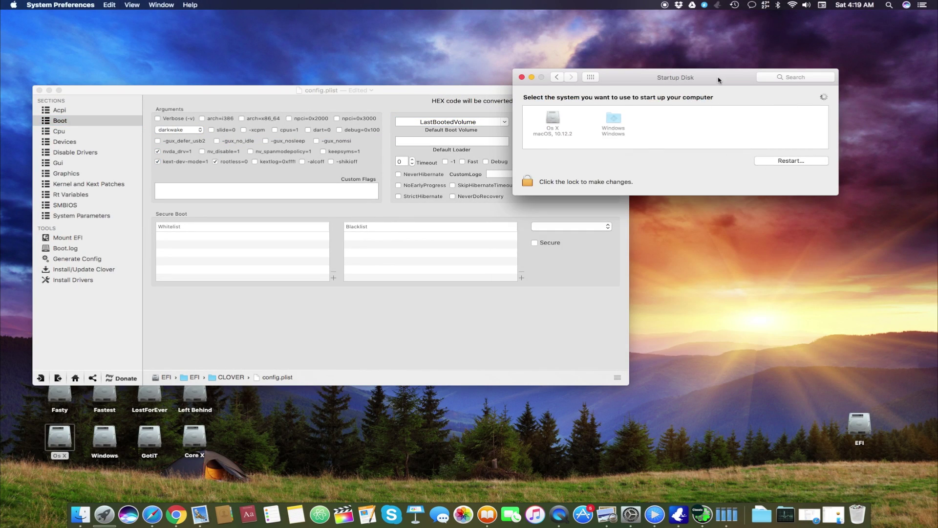
drag(719, 77, 580, 253)
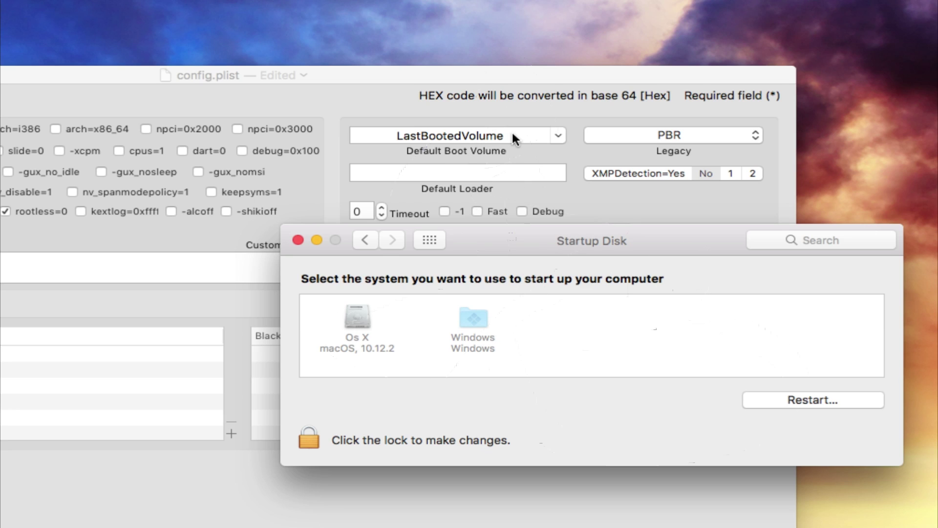
drag(554, 240, 486, 208)
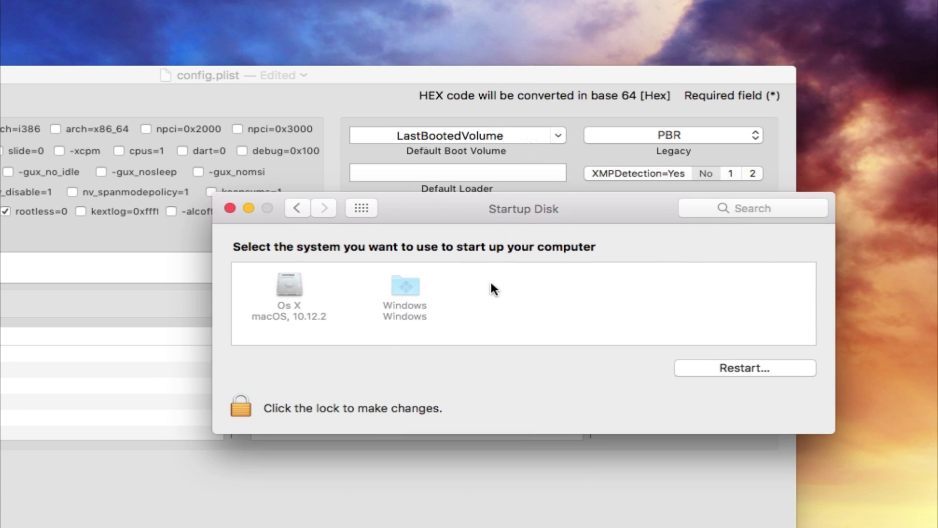
click(297, 208)
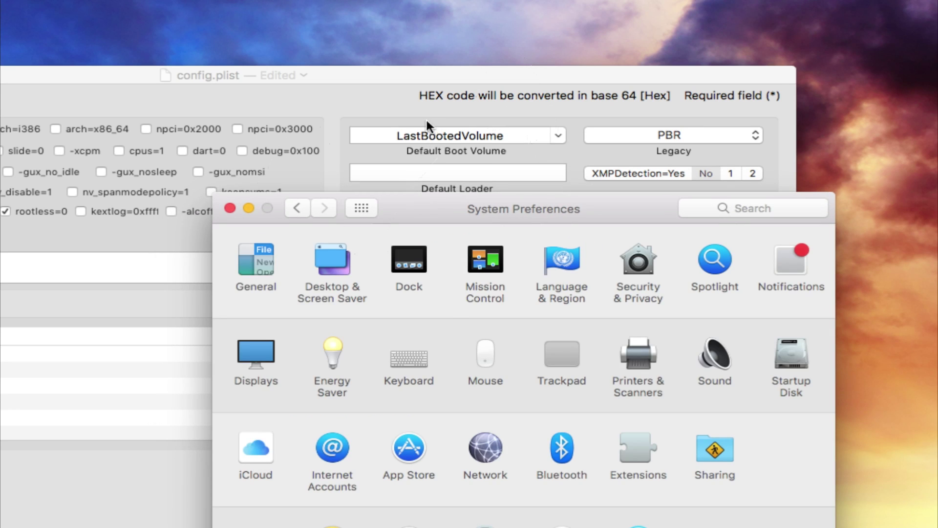
Bring the Clover Configurator config.plist window back to the front
click(422, 109)
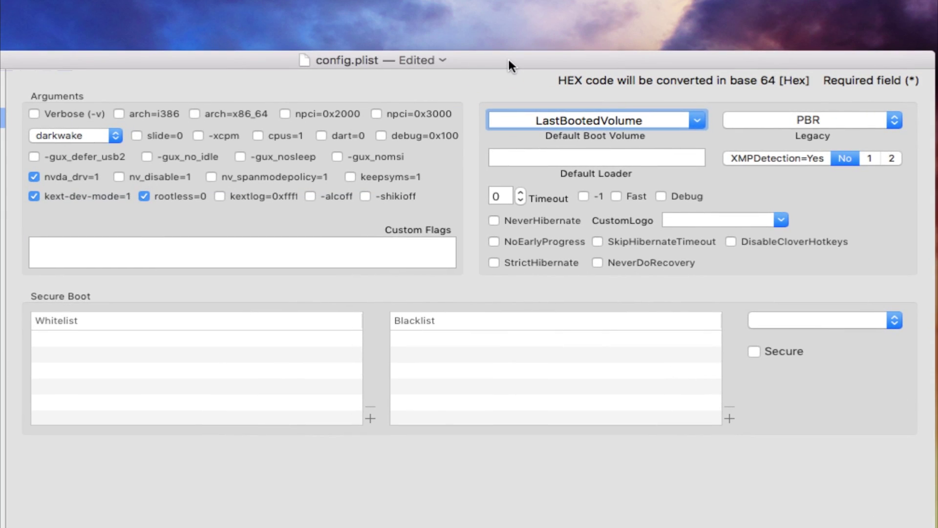